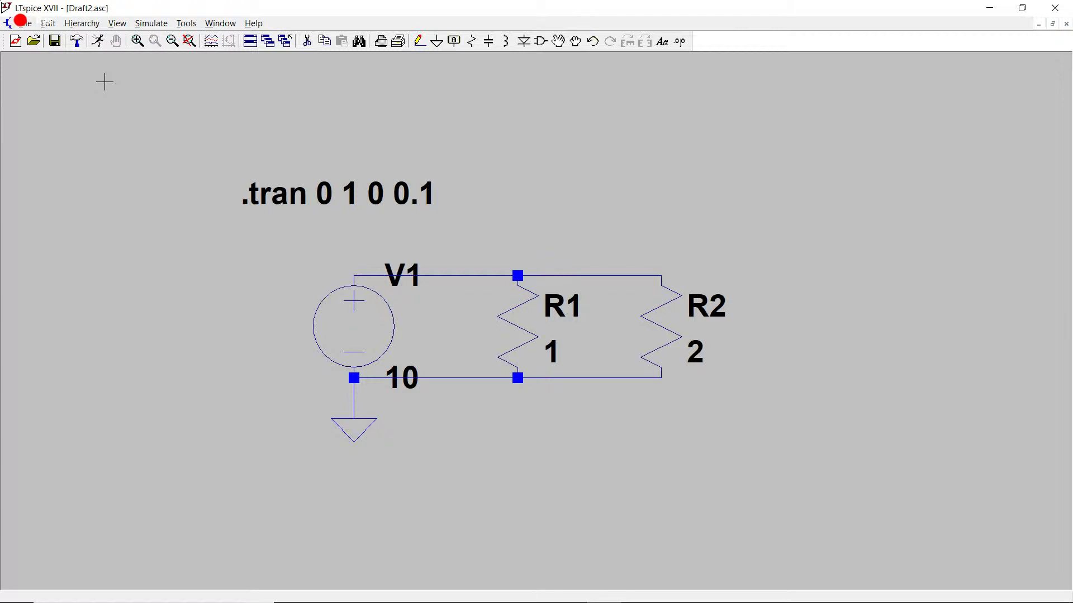
- Run the transient simulation and probe the top wire to plot V(n001) at 10 V
click(103, 44)
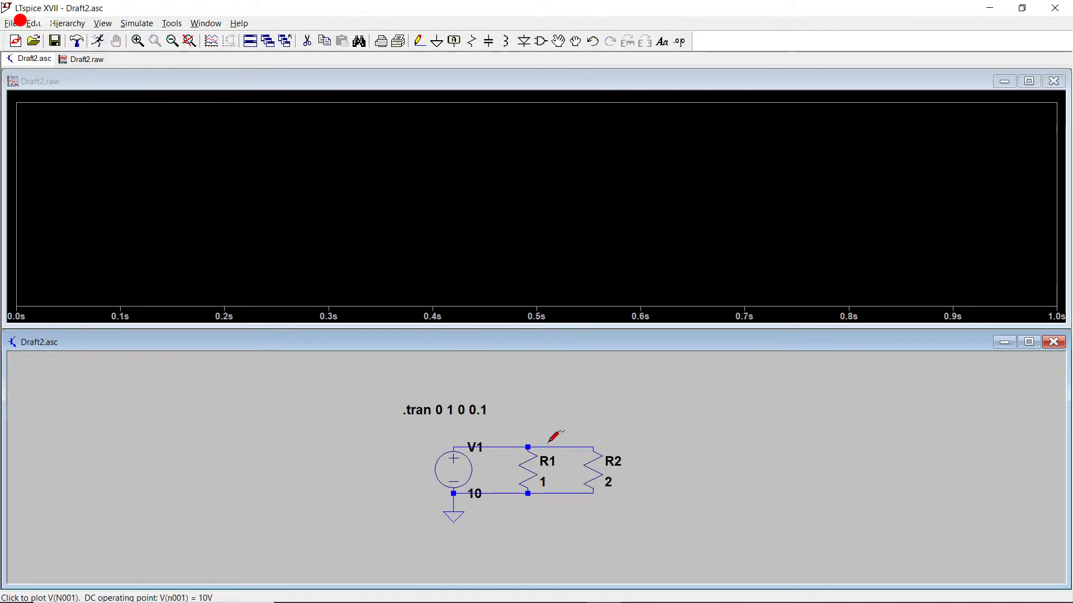
click(578, 447)
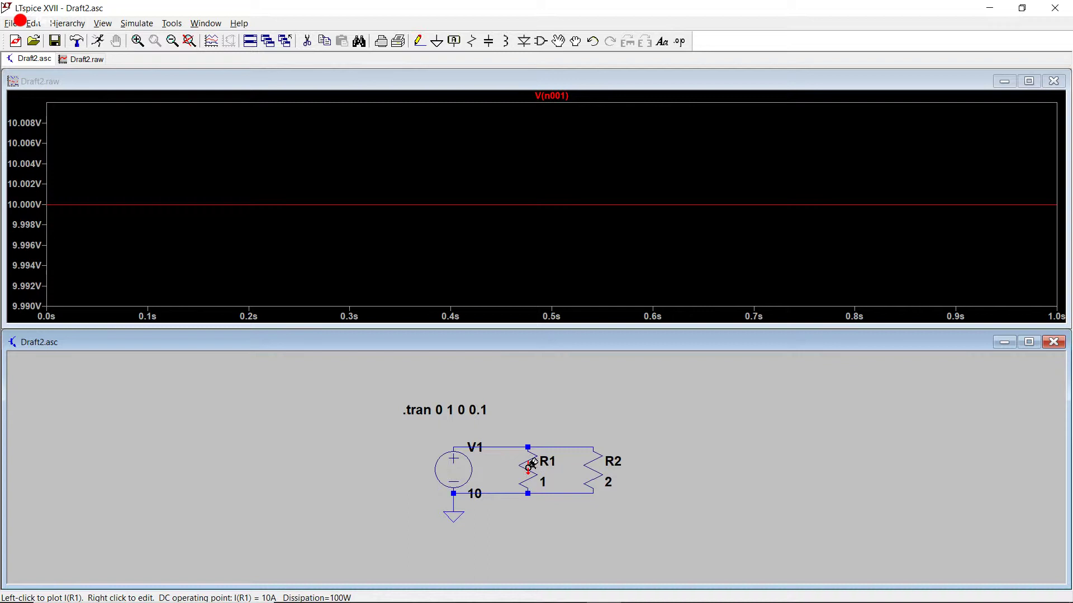
- Probe R1 and R2 to plot their currents, I(R1) at 10 A and I(R2) at 5 A
click(530, 466)
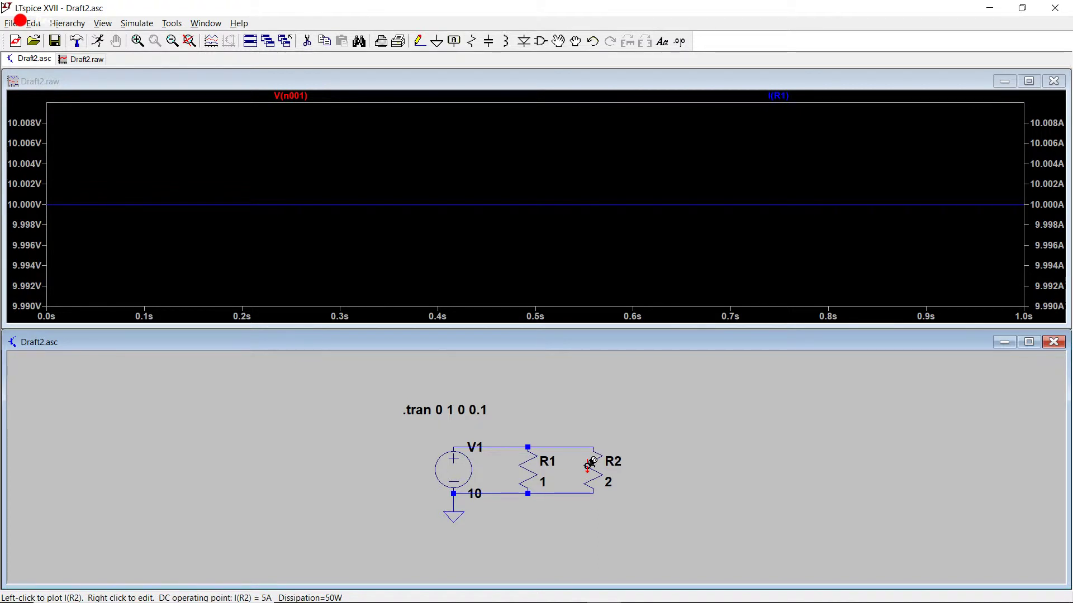
click(590, 464)
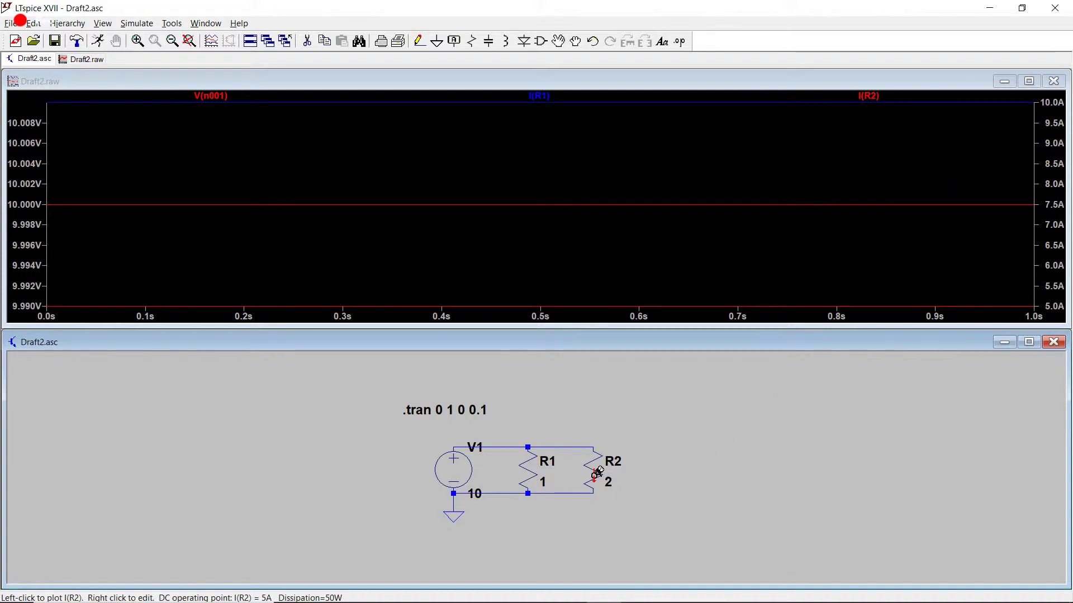
click(594, 474)
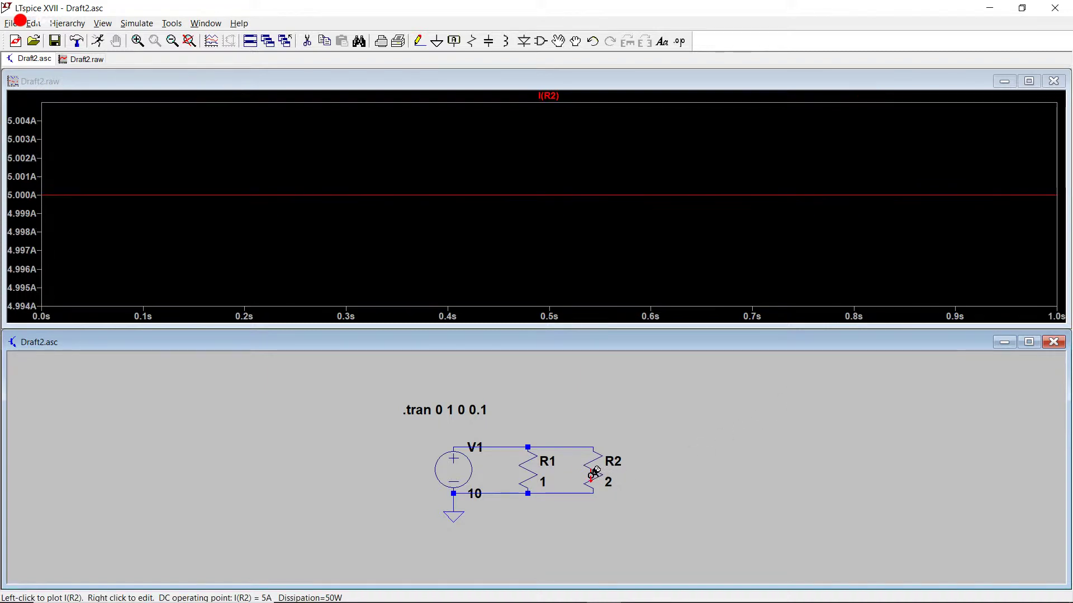
click(529, 469)
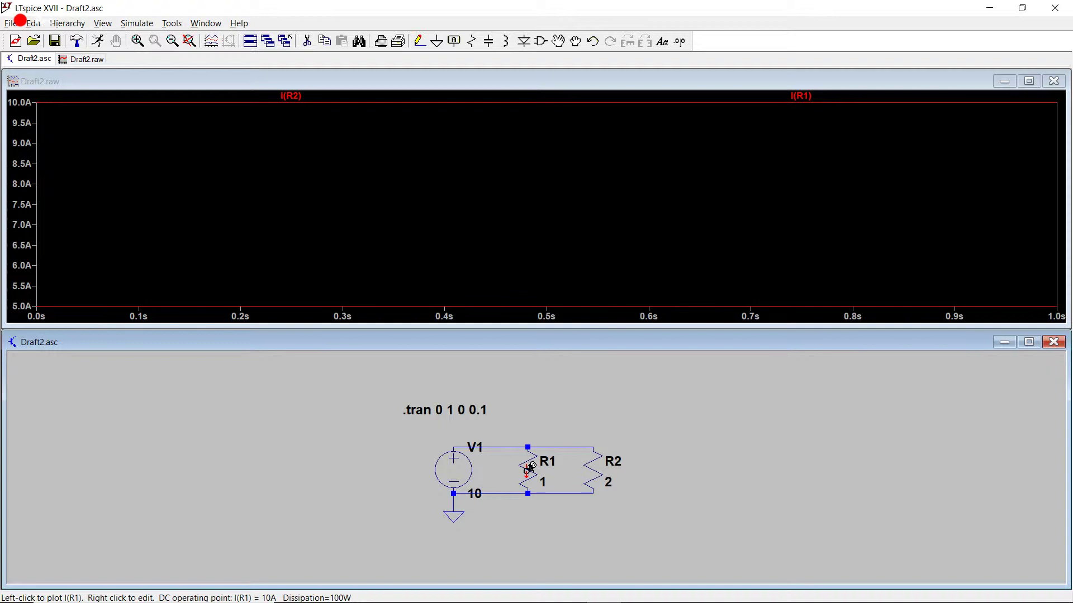
- Close Draft2's plot and schematic without saving, then start blank schematic Draft4.asc
click(1053, 81)
click(1054, 326)
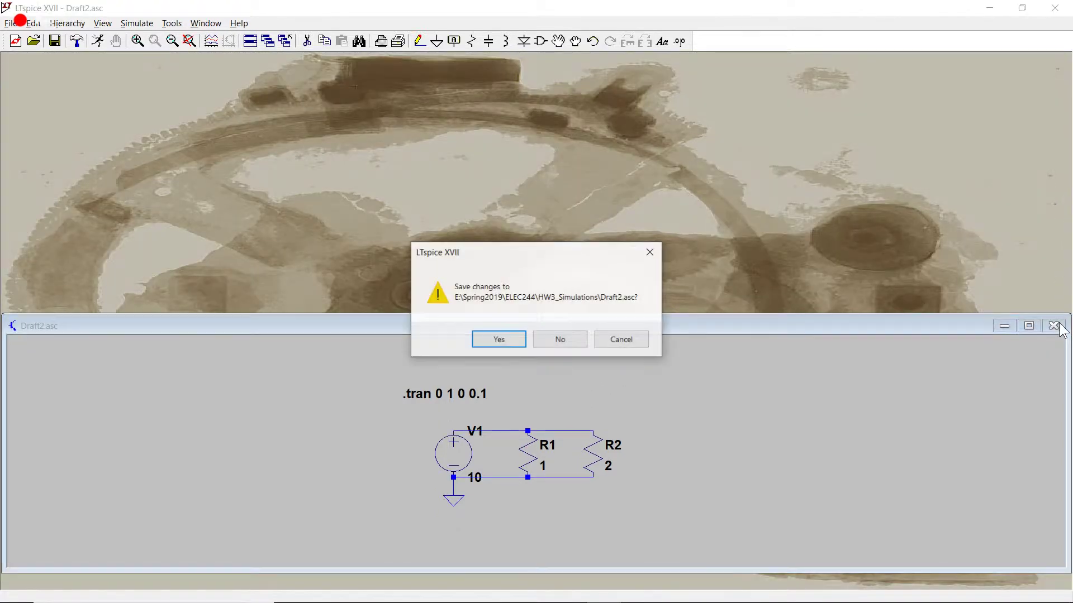
click(573, 335)
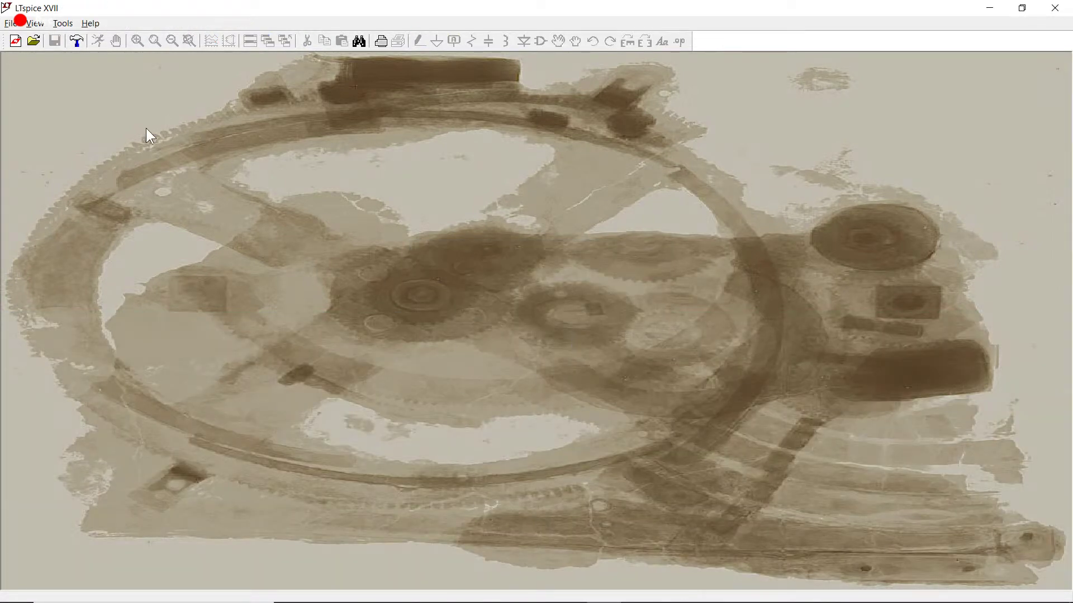
click(17, 41)
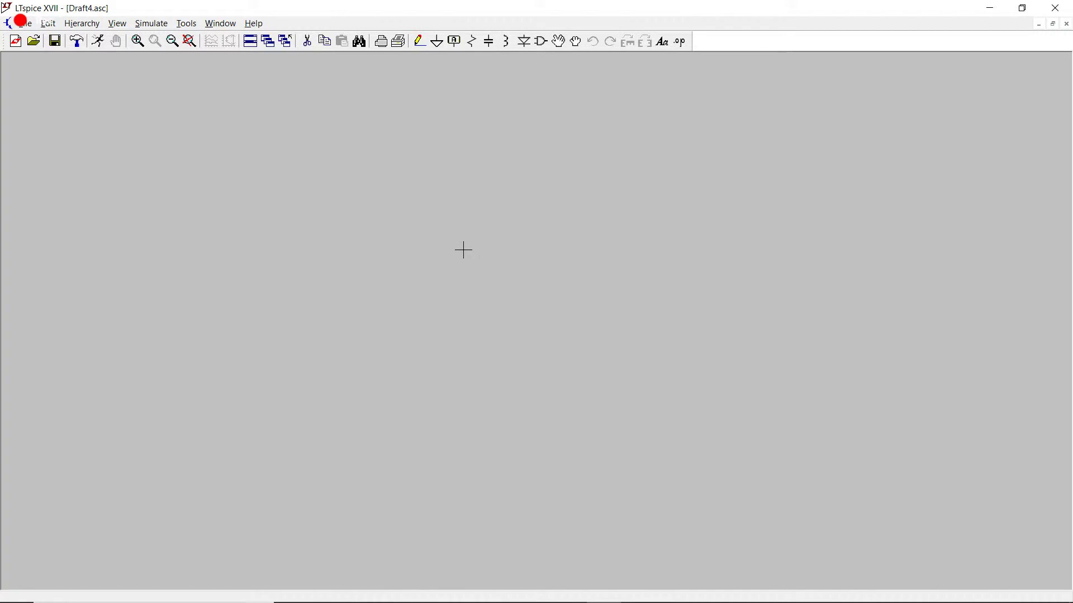
- Pick the voltage source symbol from the Select Component Symbol library
click(541, 45)
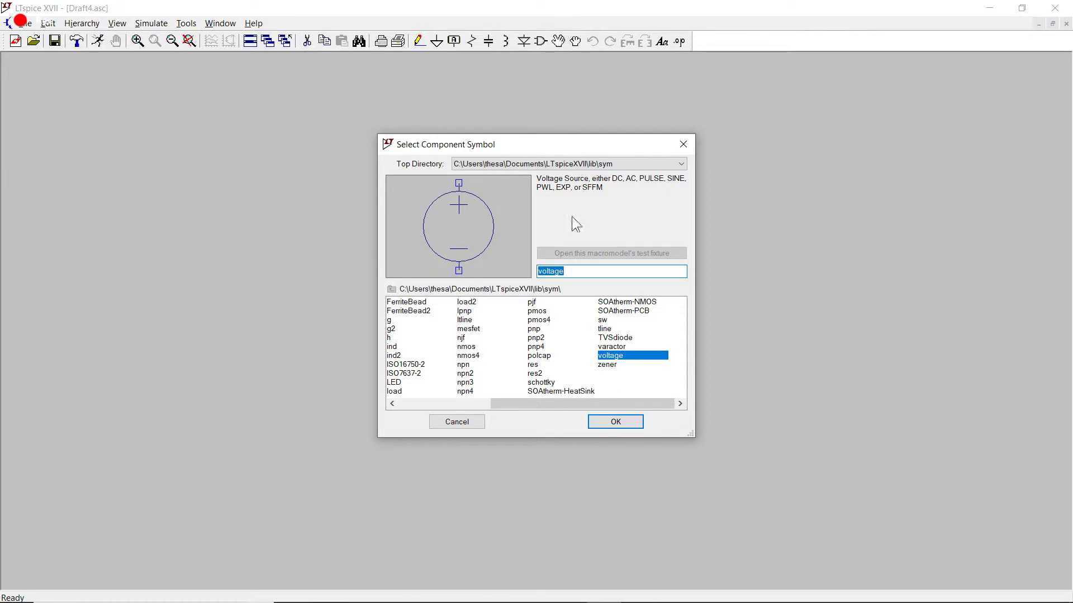
drag(522, 404, 438, 401)
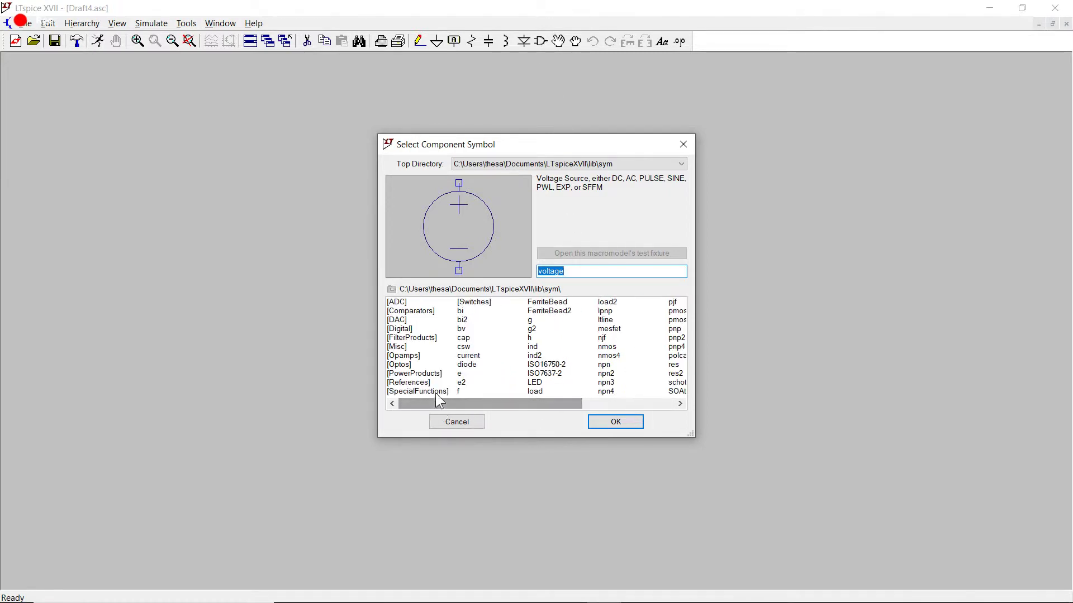
click(415, 357)
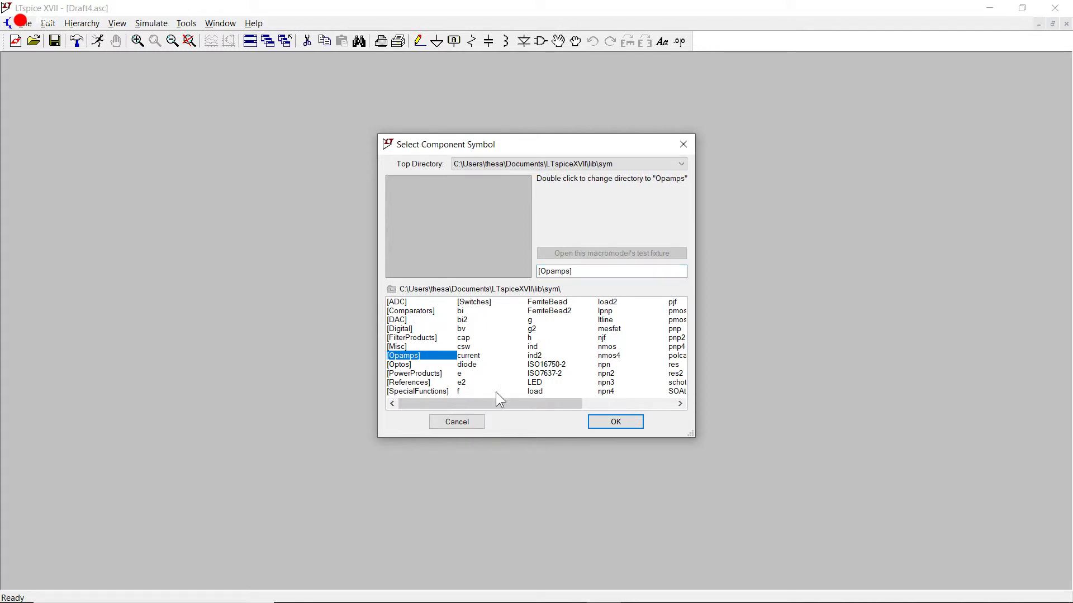
click(528, 384)
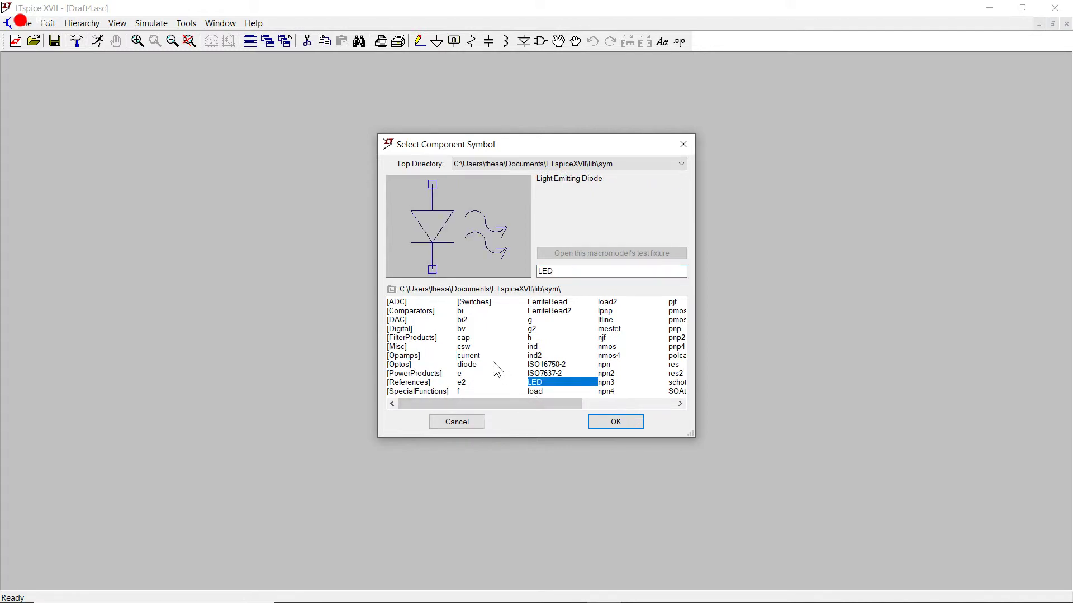
drag(543, 404, 629, 407)
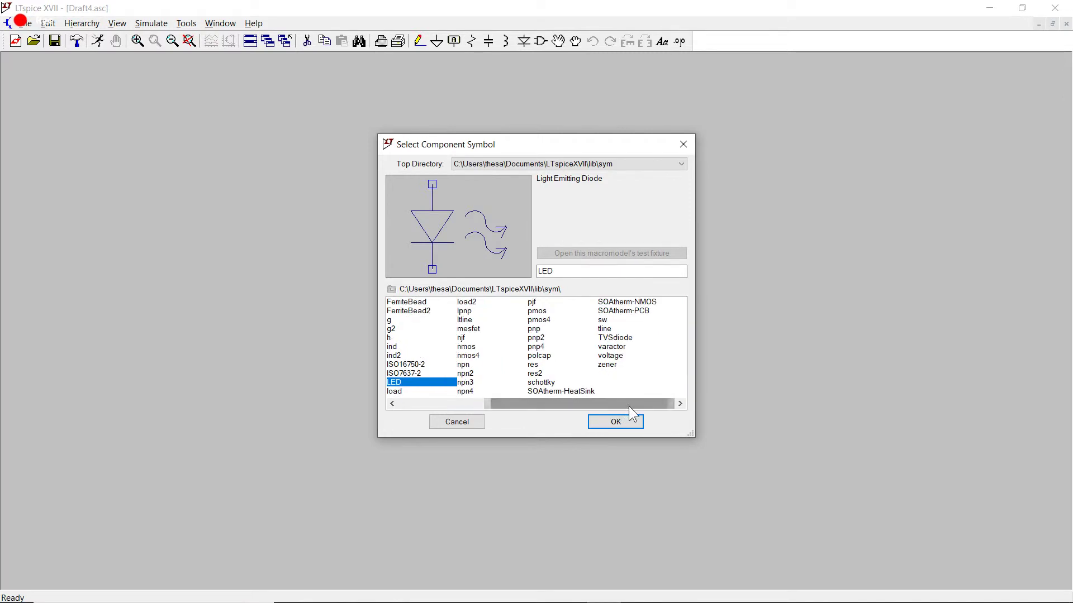
click(610, 357)
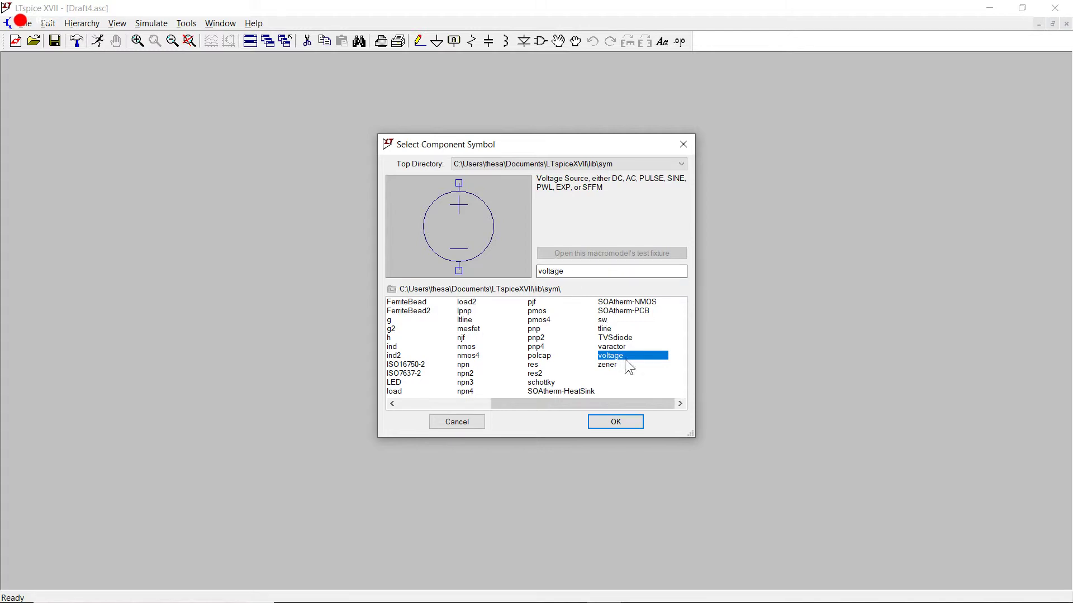
click(615, 421)
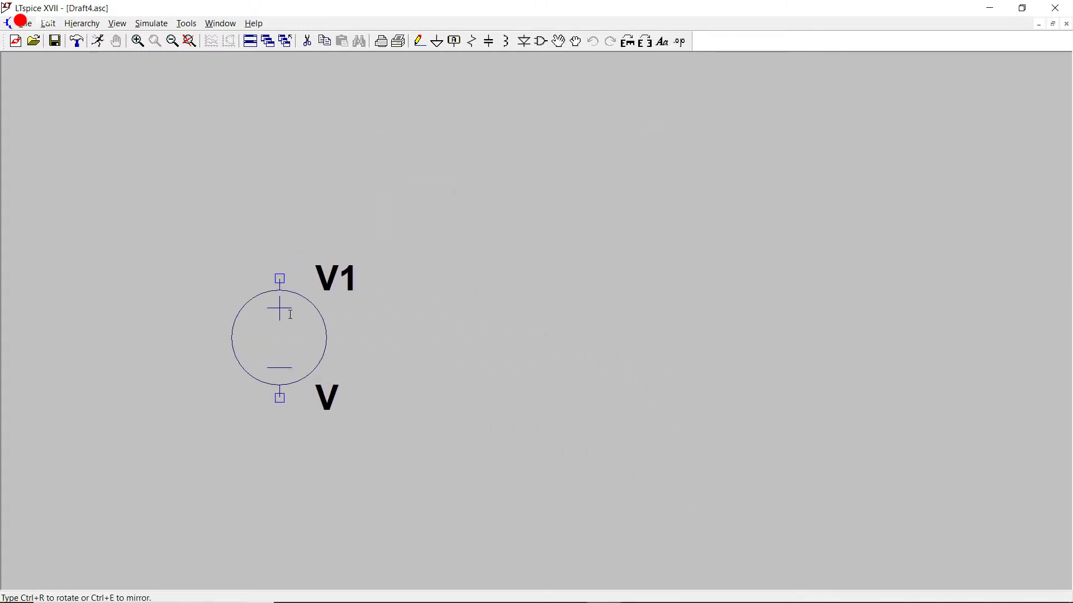
- Place voltage source V1, then resistors R1 and R2 side by side to its right
click(291, 315)
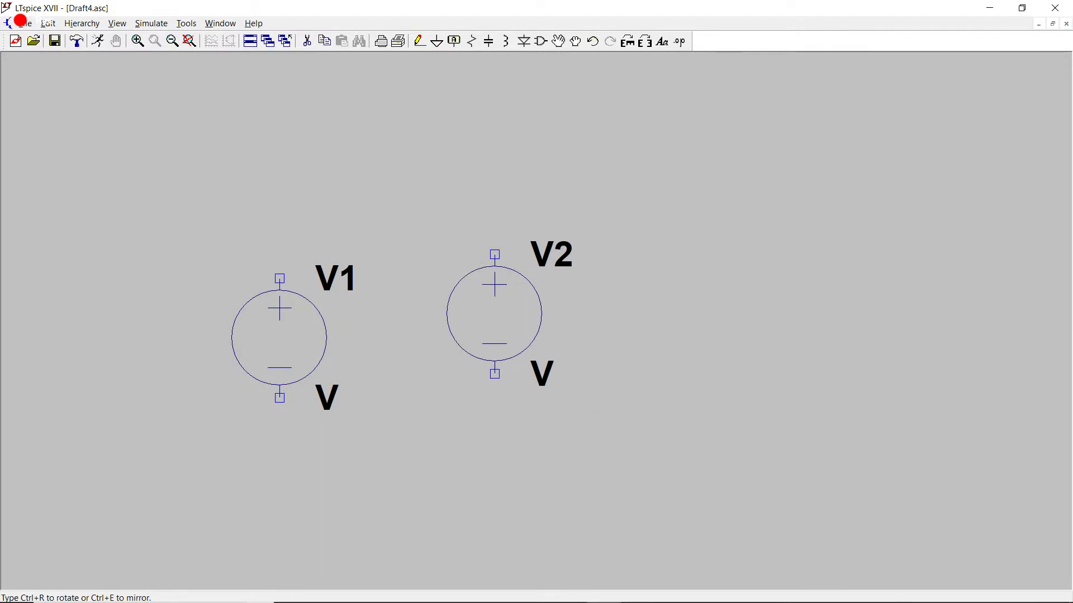
key(Escape)
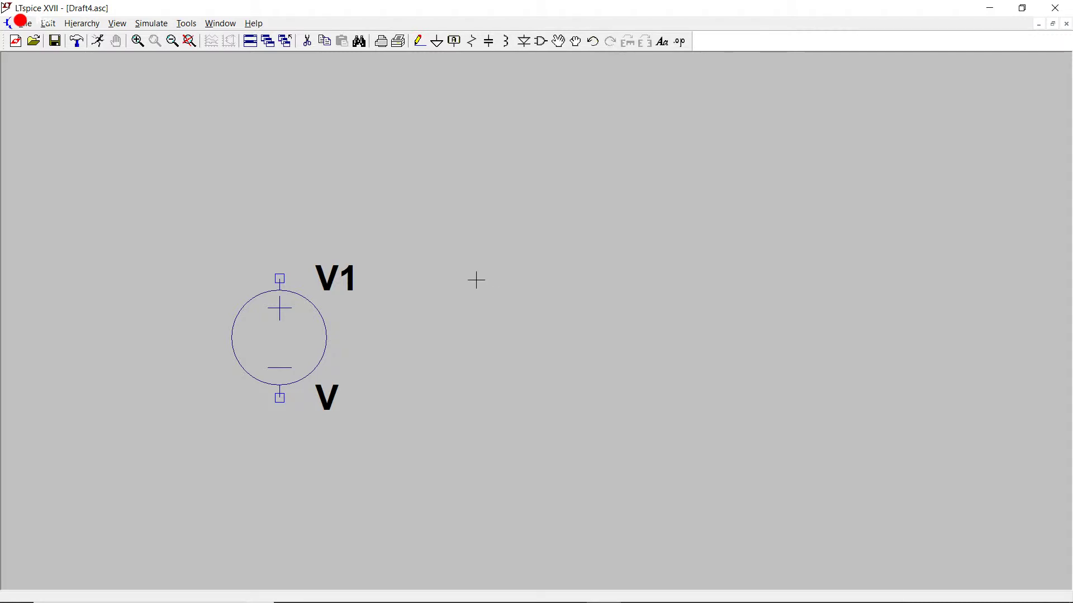
click(471, 41)
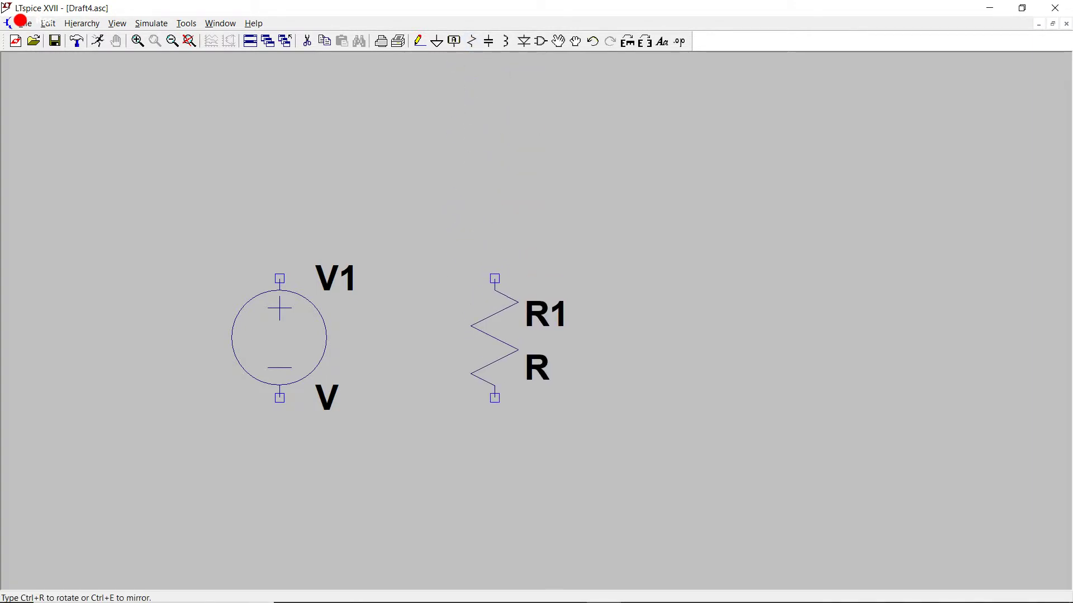
click(471, 338)
key(Escape)
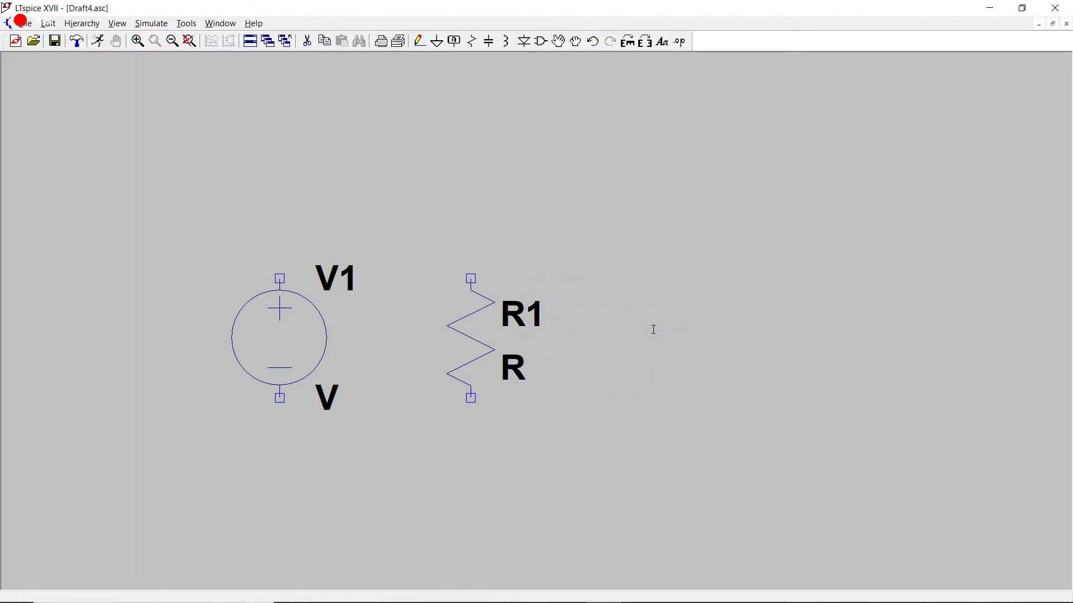
click(661, 336)
key(Escape)
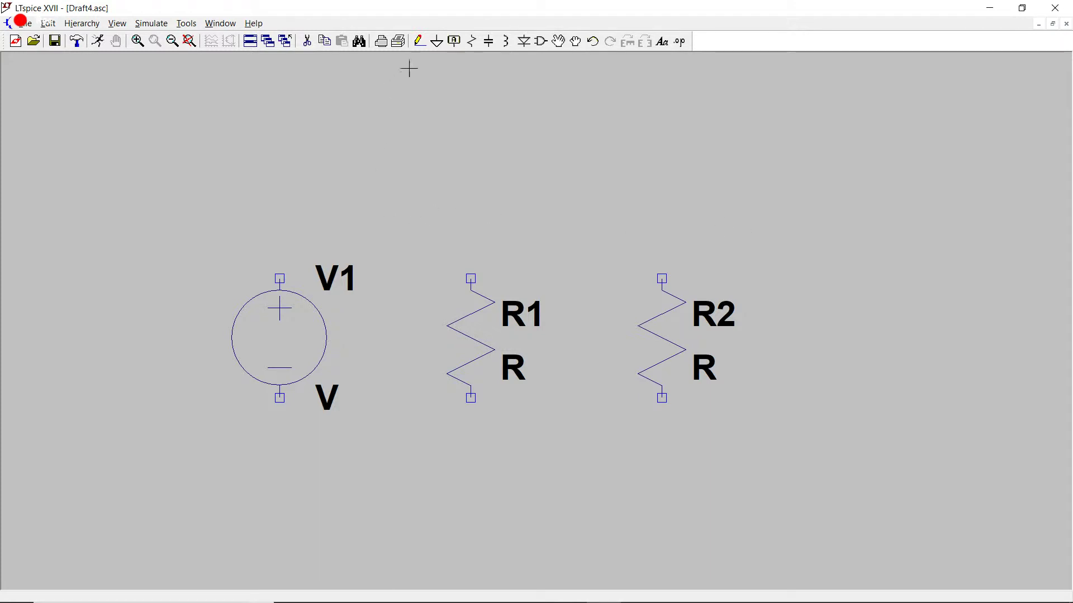
- Wire the top terminals of V1, R1 and R2 together, then their bottom terminals
click(420, 45)
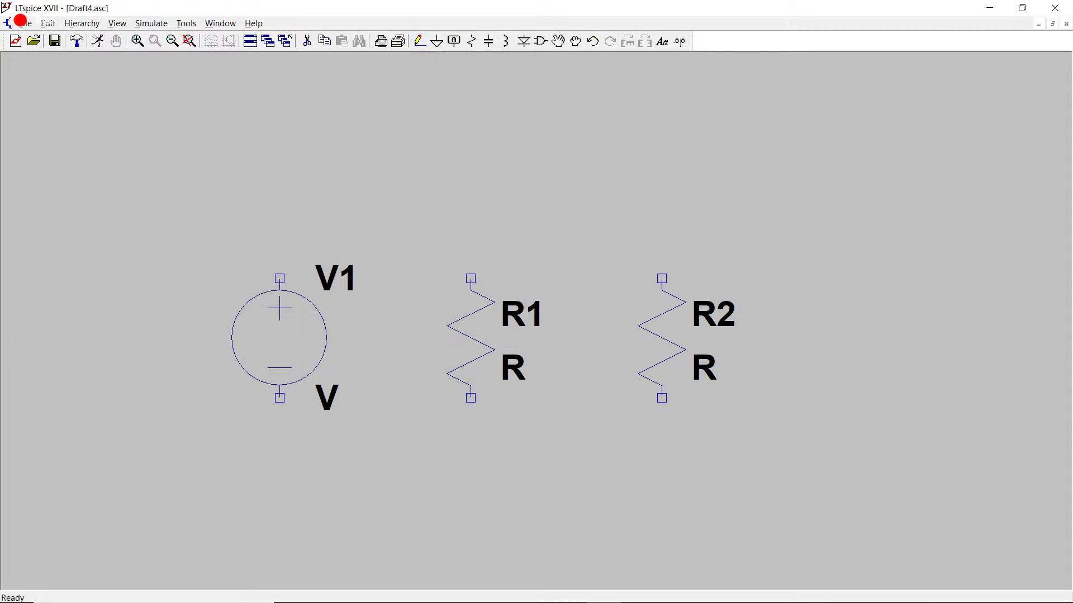
click(280, 278)
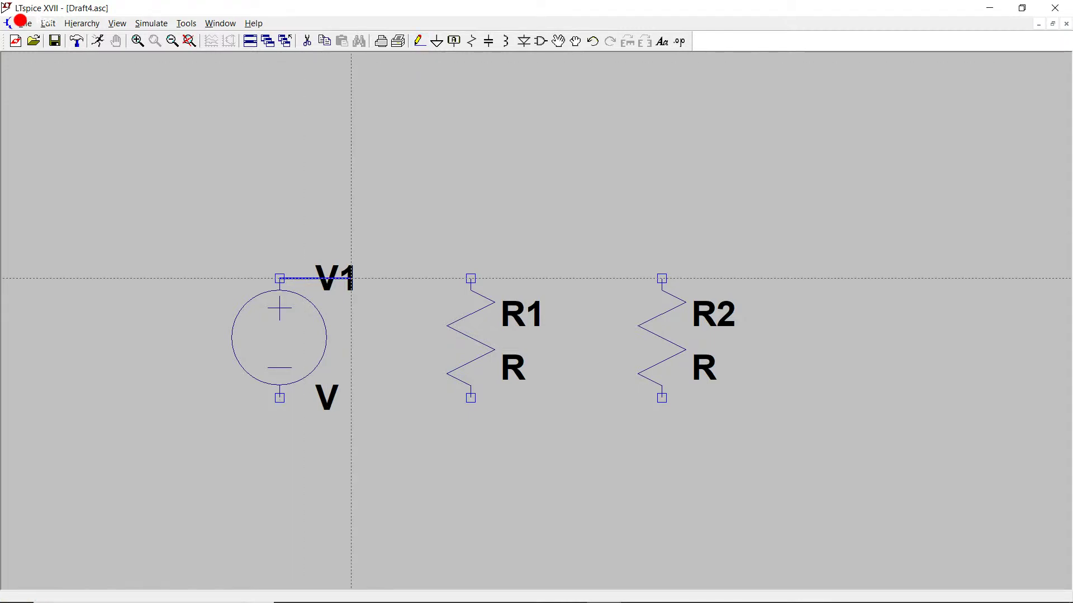
click(471, 279)
click(662, 278)
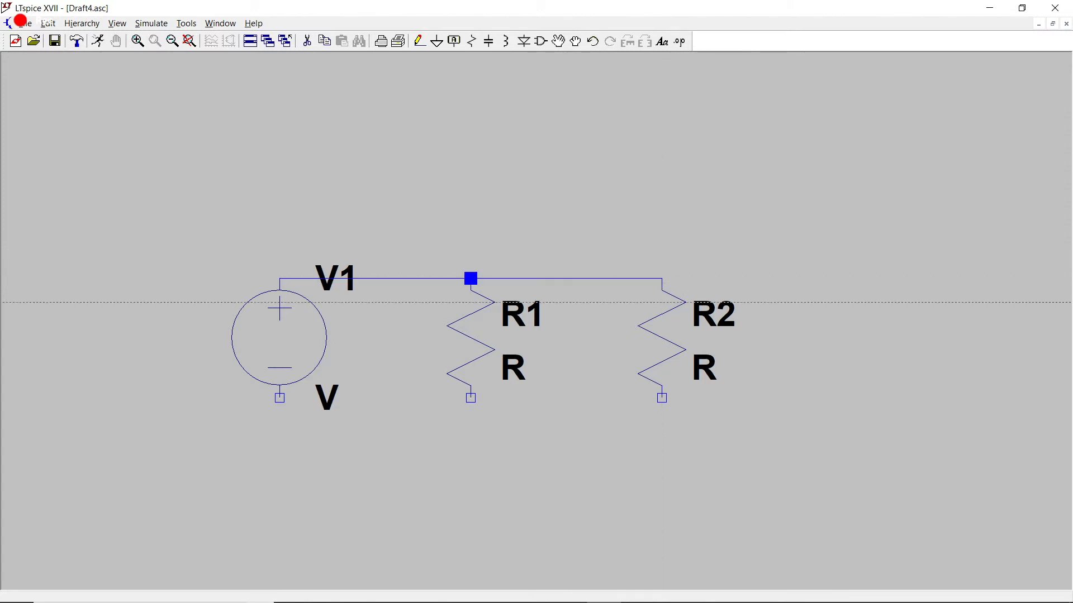
click(662, 398)
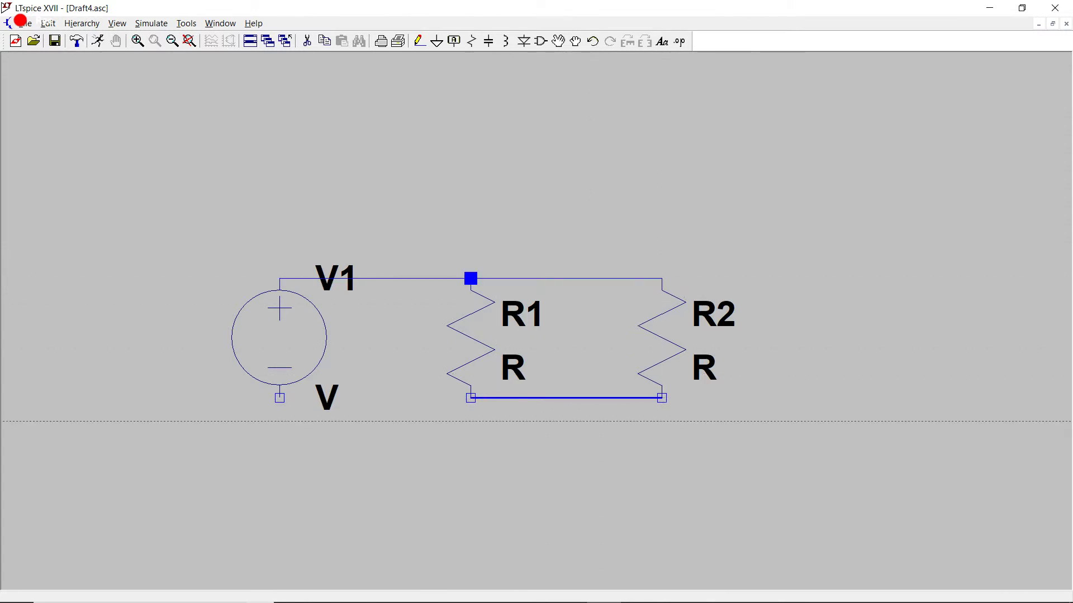
click(471, 398)
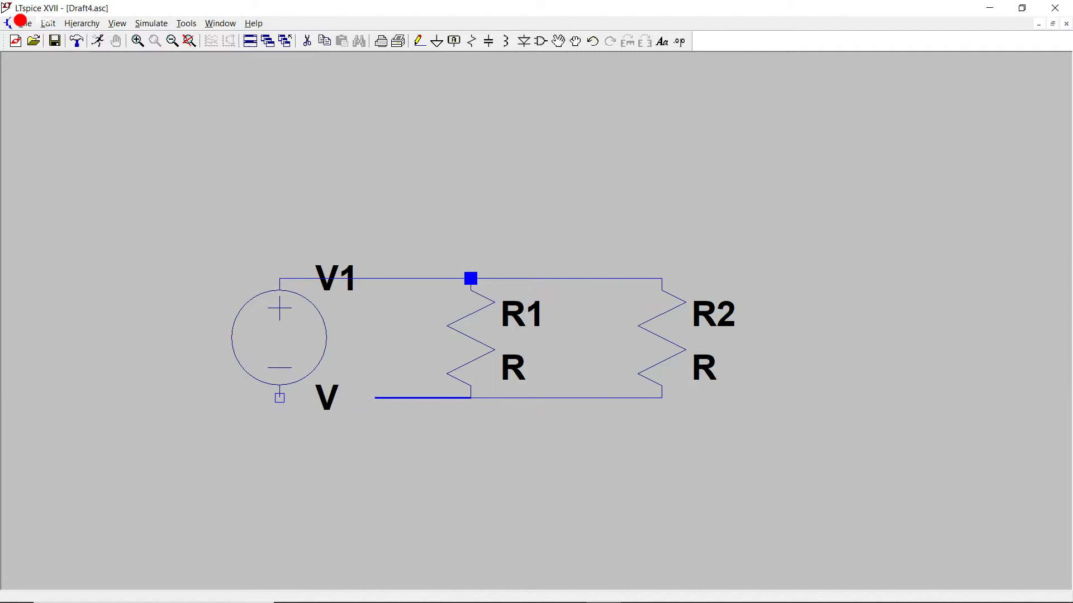
click(279, 398)
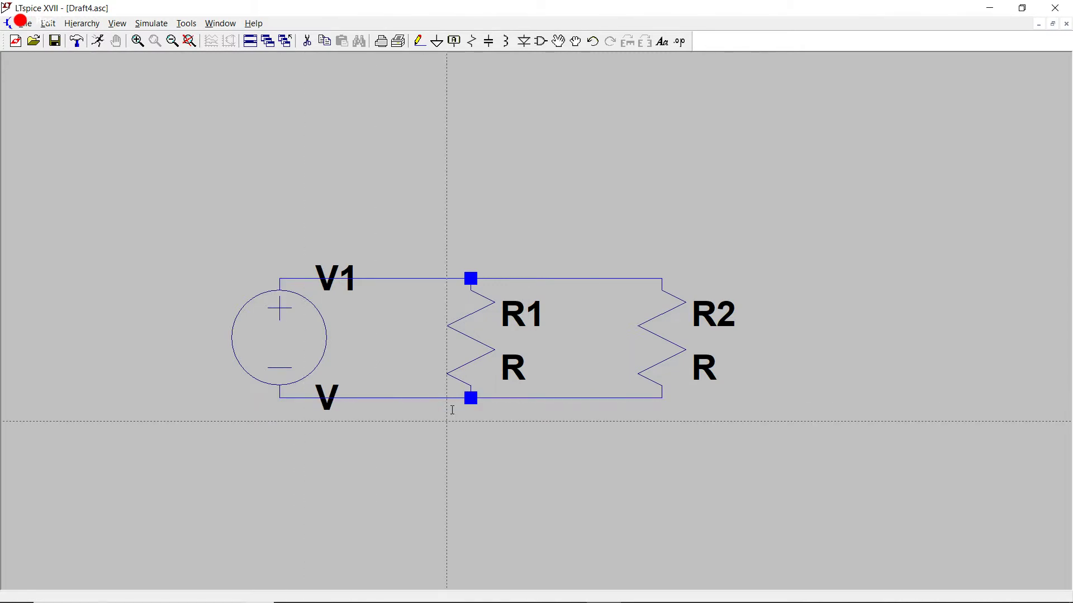
key(Escape)
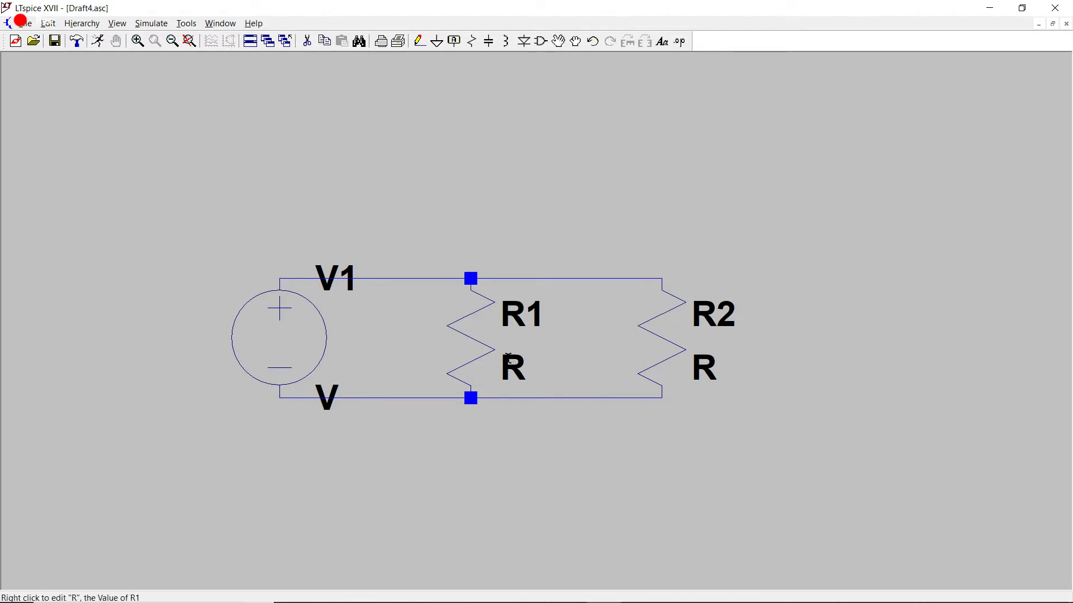
- Give voltage source V1 a DC value of 10 V
right_click(279, 348)
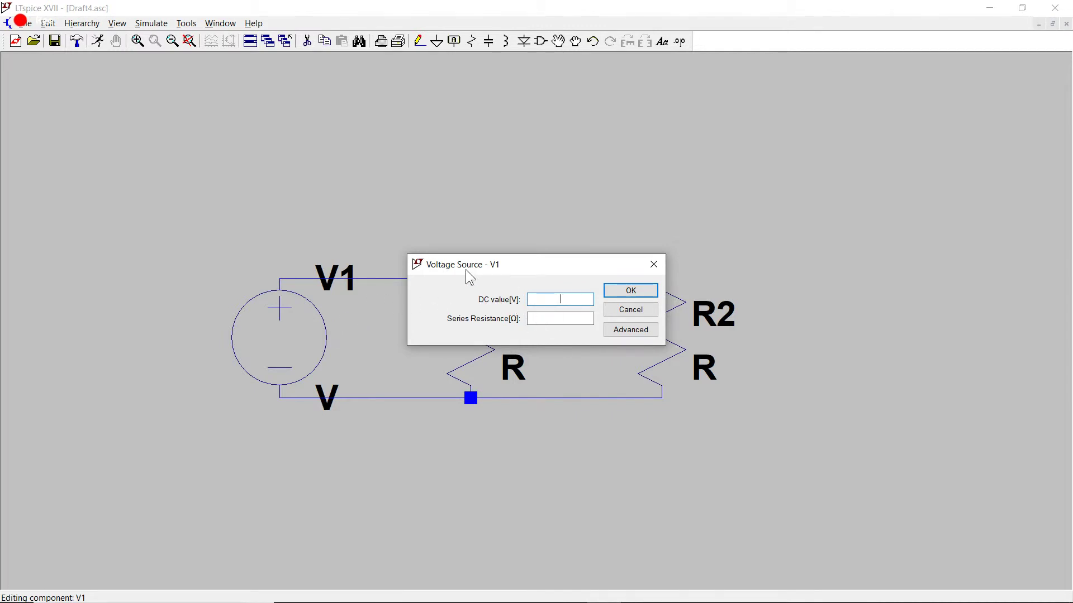
text(10)
key(Return)
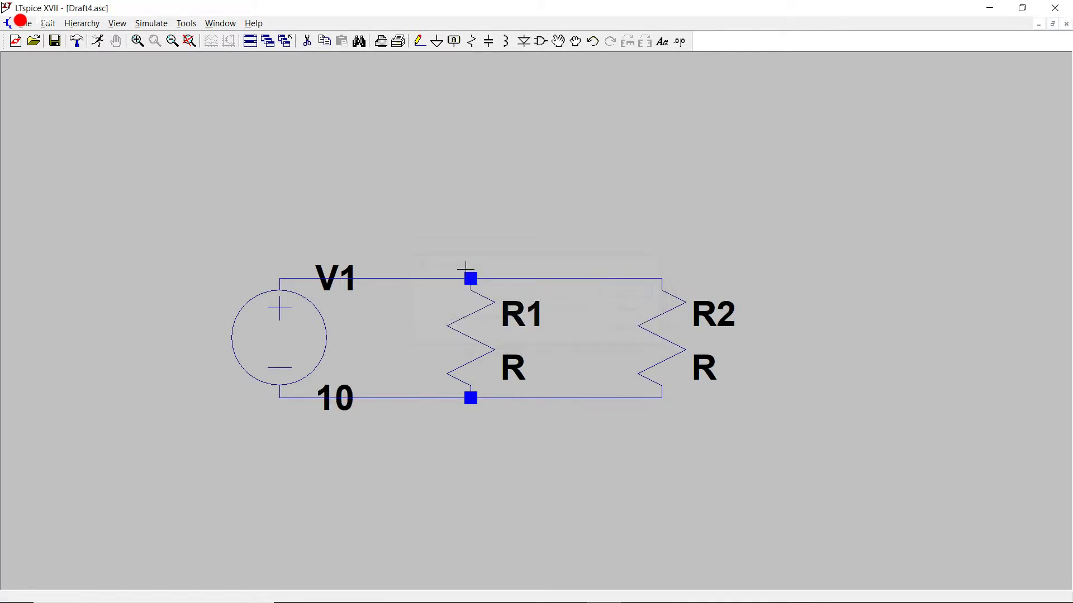
- Set R1's resistance to 1 after removing trial k, M and Meg suffixes
right_click(492, 318)
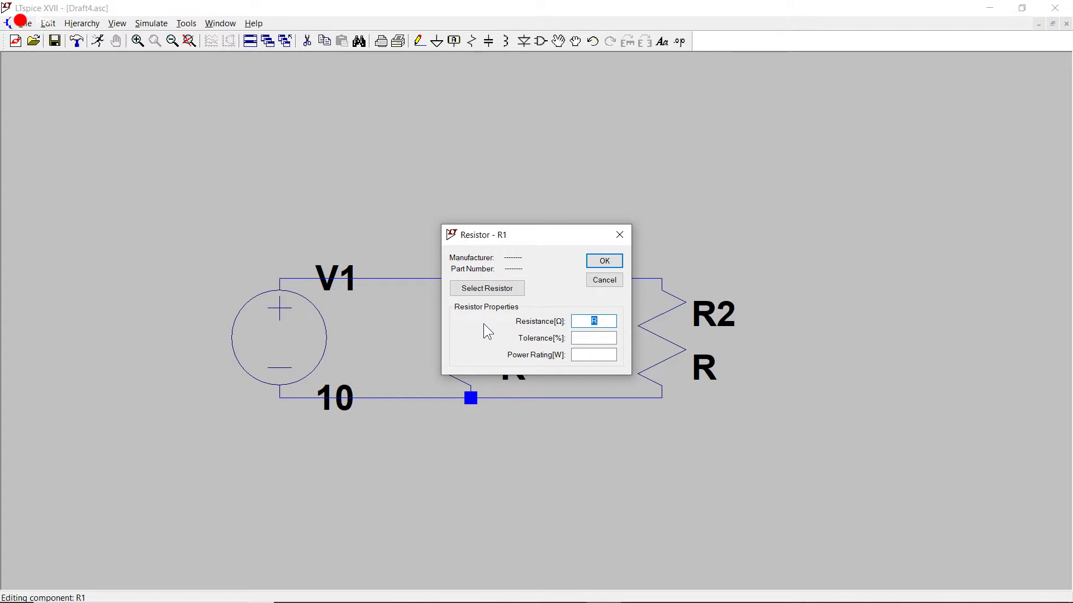
text(1k)
key(BackSpace)
text(M)
key(BackSpace)
text(Meg)
key(BackSpace)
key(BackSpace)
key(BackSpace)
click(602, 262)
- Set R2's resistance to 2
right_click(670, 337)
text(2)
click(617, 262)
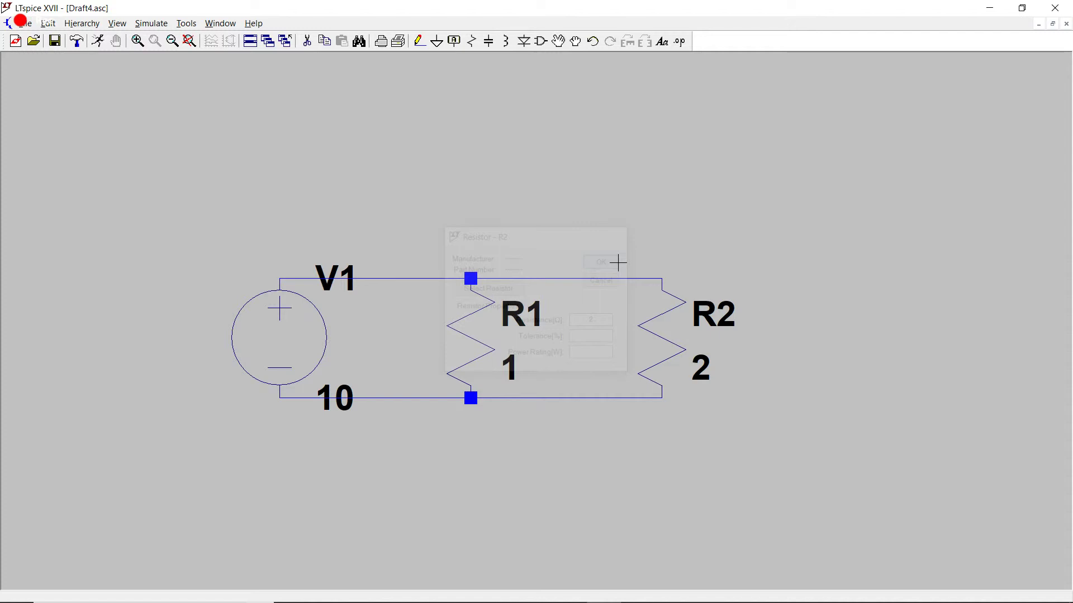
- Place a ground symbol below V1 and wire it up to the bottom rail
click(437, 44)
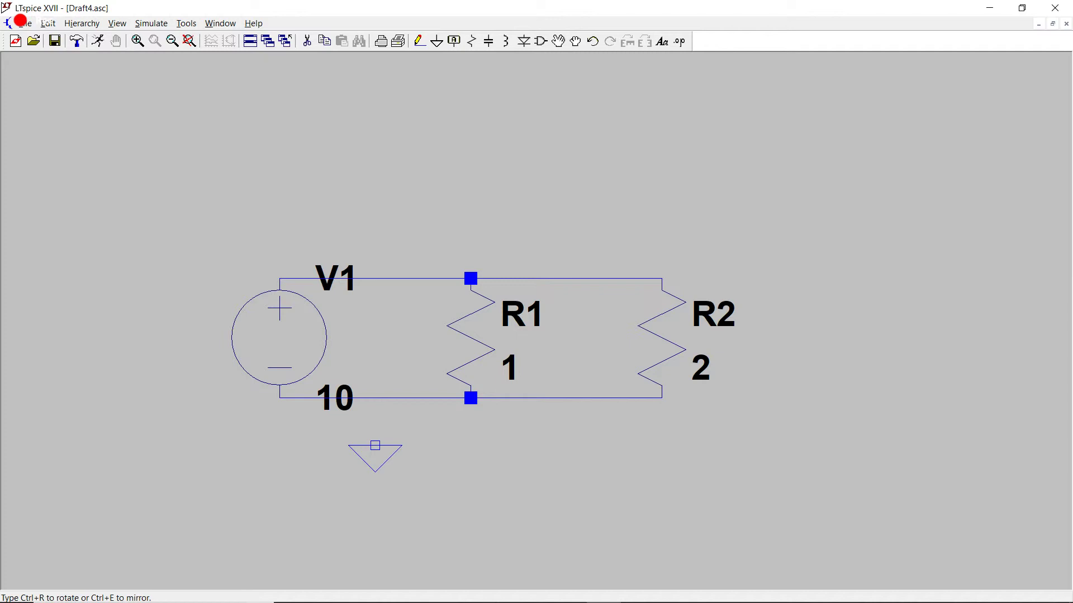
click(375, 445)
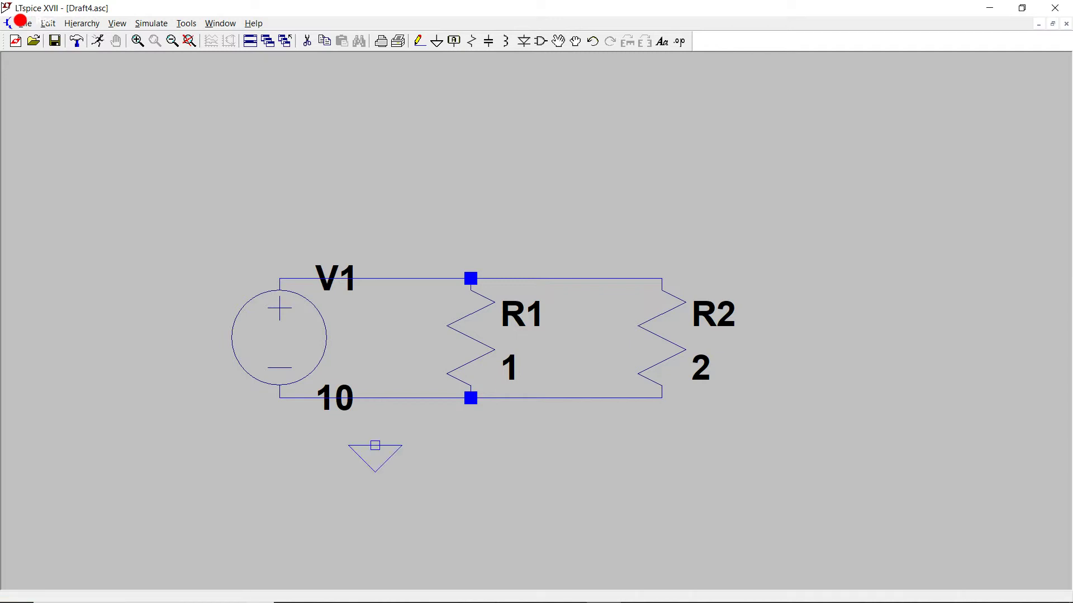
key(Escape)
click(419, 41)
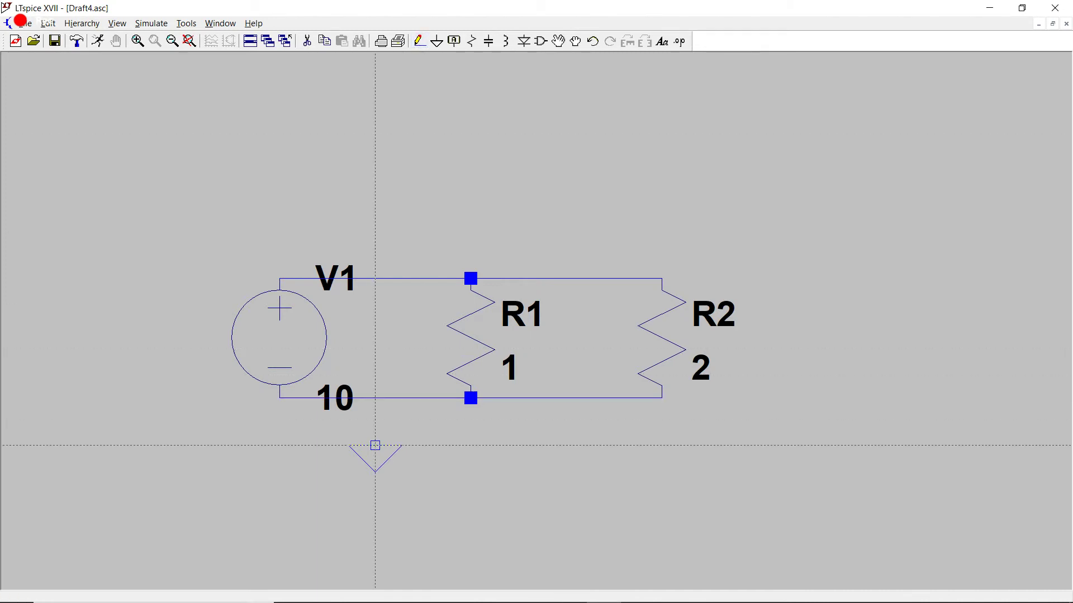
click(375, 445)
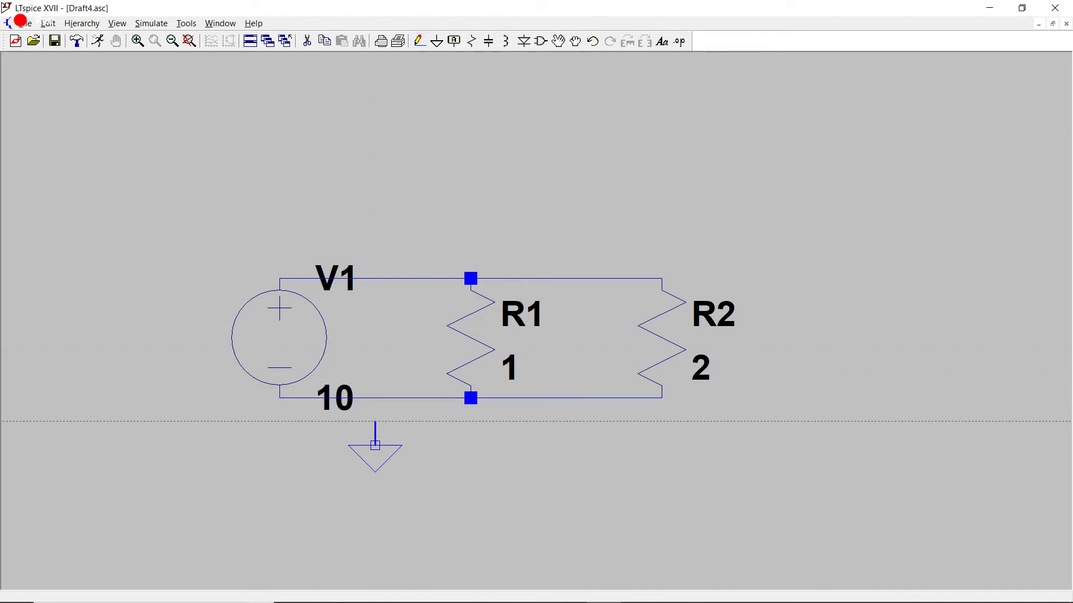
click(375, 397)
key(Escape)
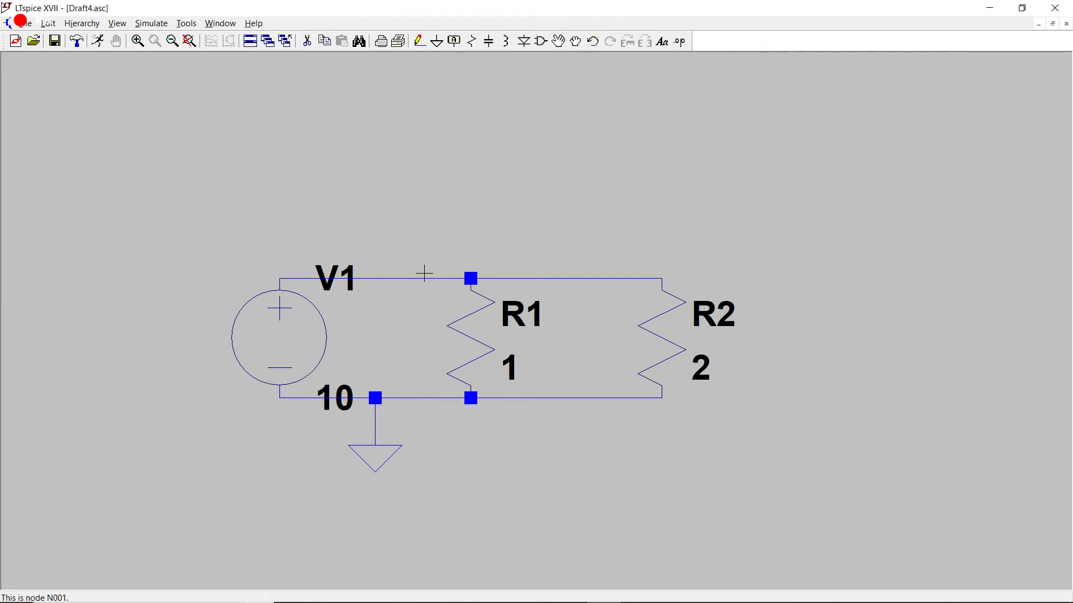
- Define a transient analysis: stop time 10, save from 0, maximum timestep 0.1
click(157, 25)
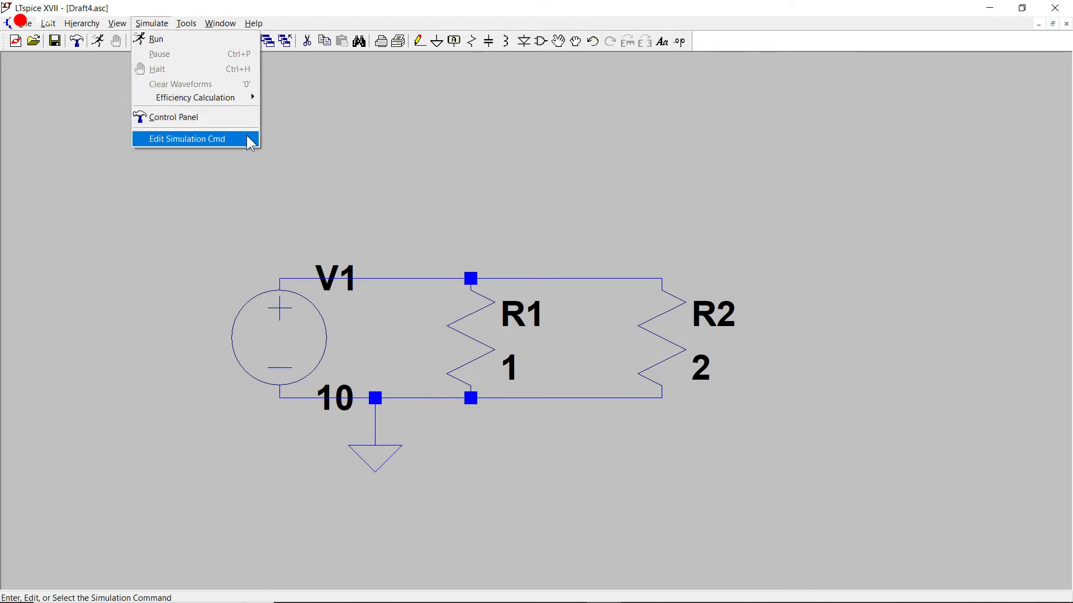
click(246, 135)
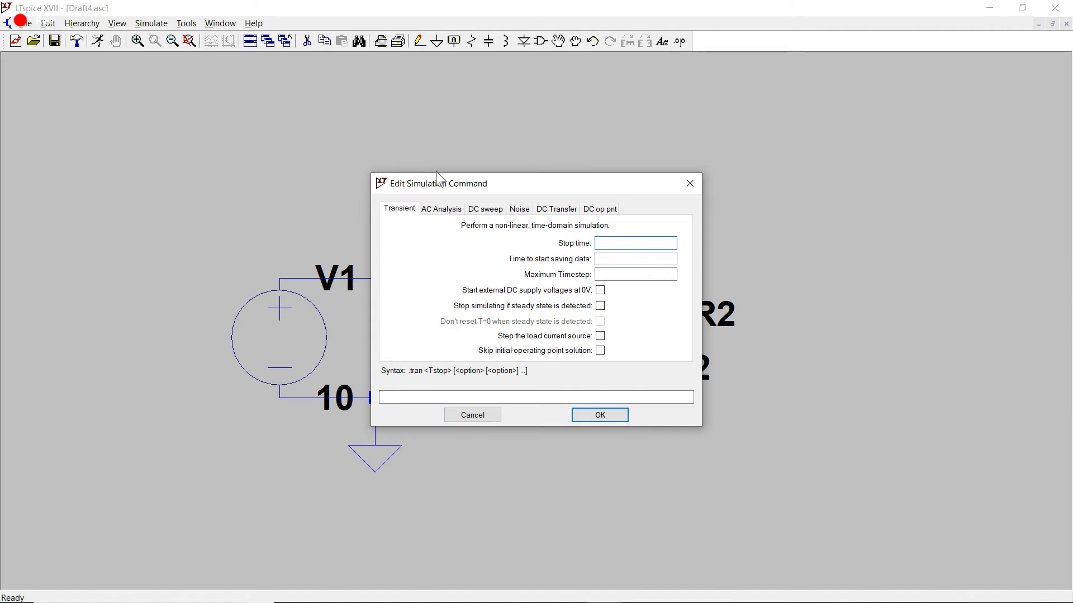
drag(436, 172, 375, 161)
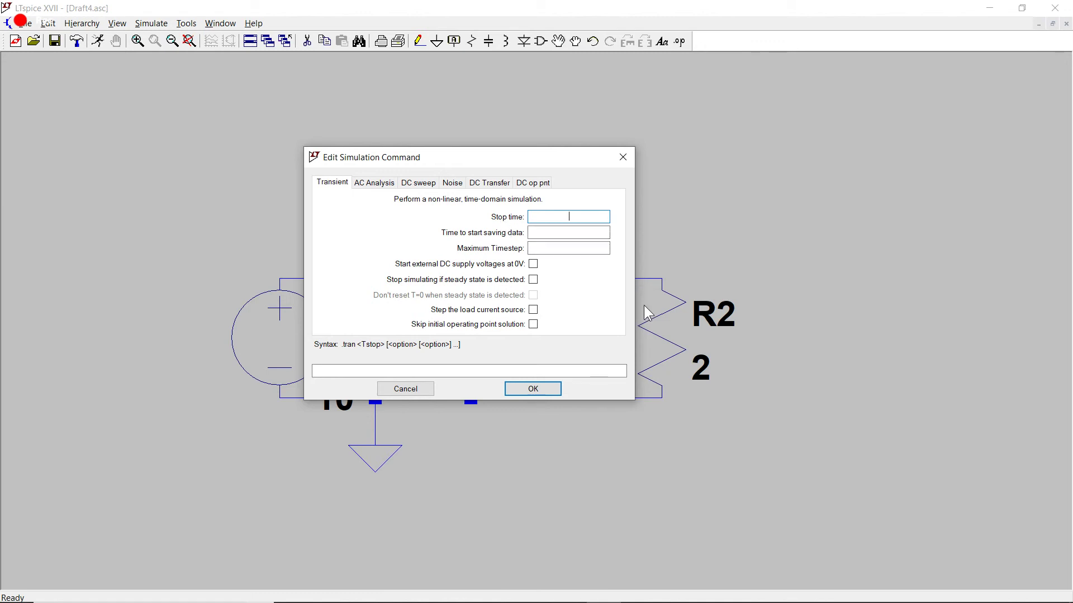
text(10)
click(597, 235)
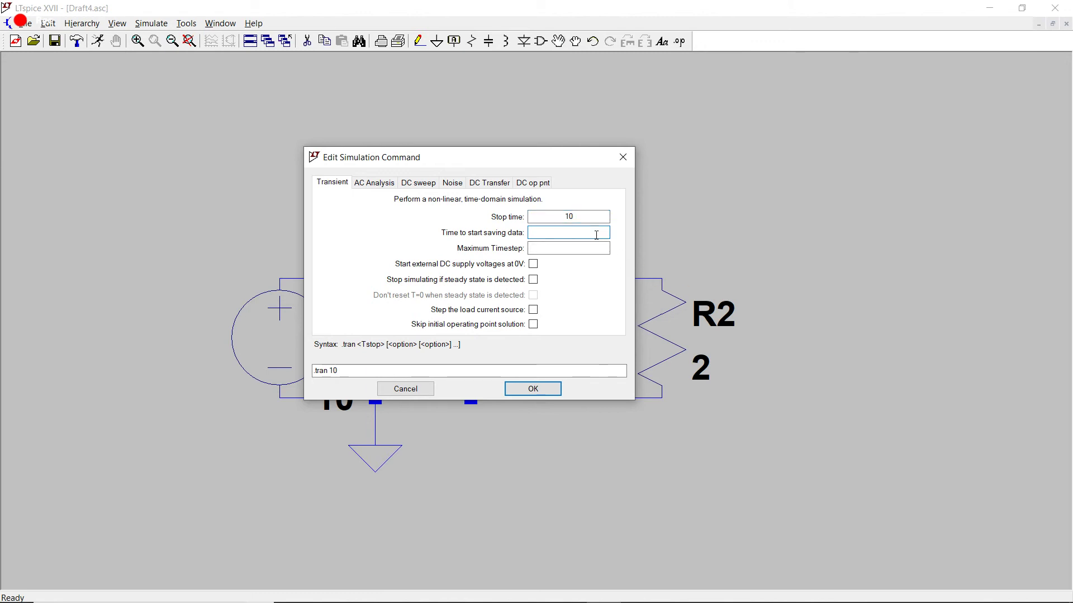
text(0)
click(584, 248)
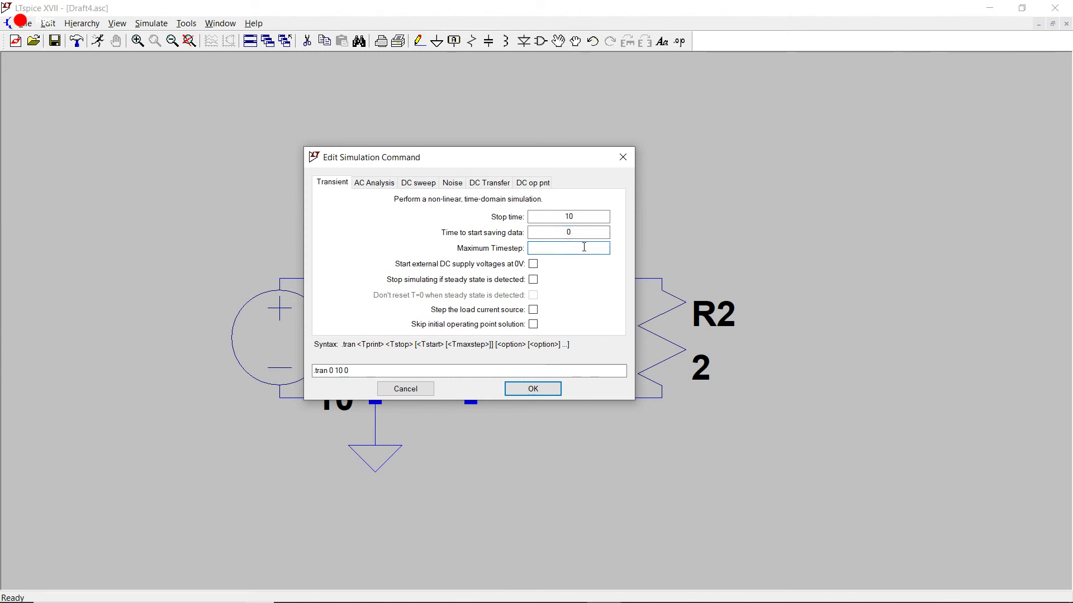
text(0.1)
key(Return)
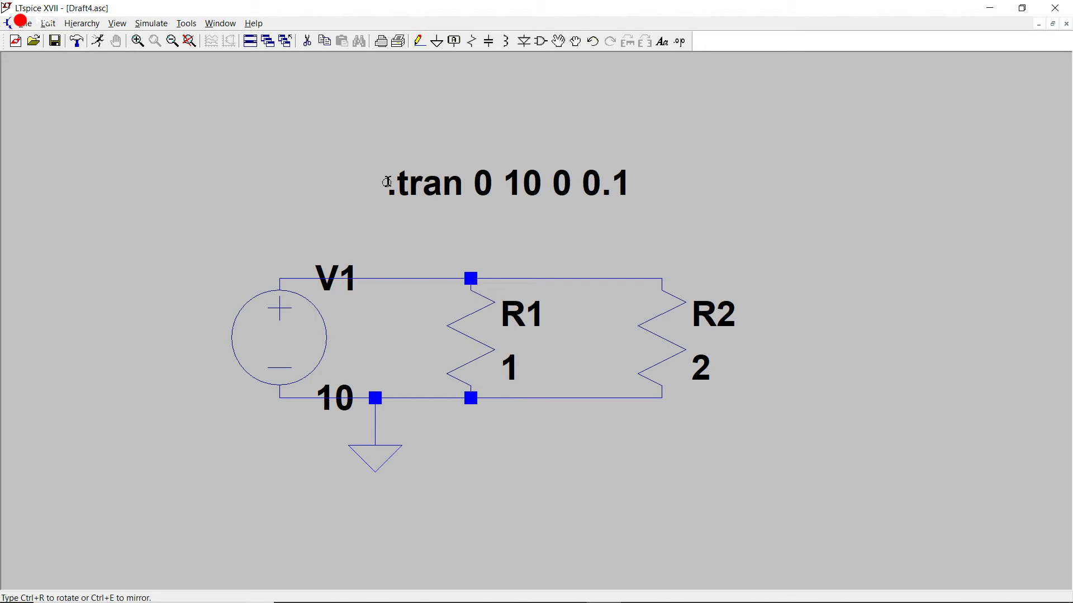
- Place the .tran 0 10 0 0.1 directive on the schematic above the circuit
click(267, 197)
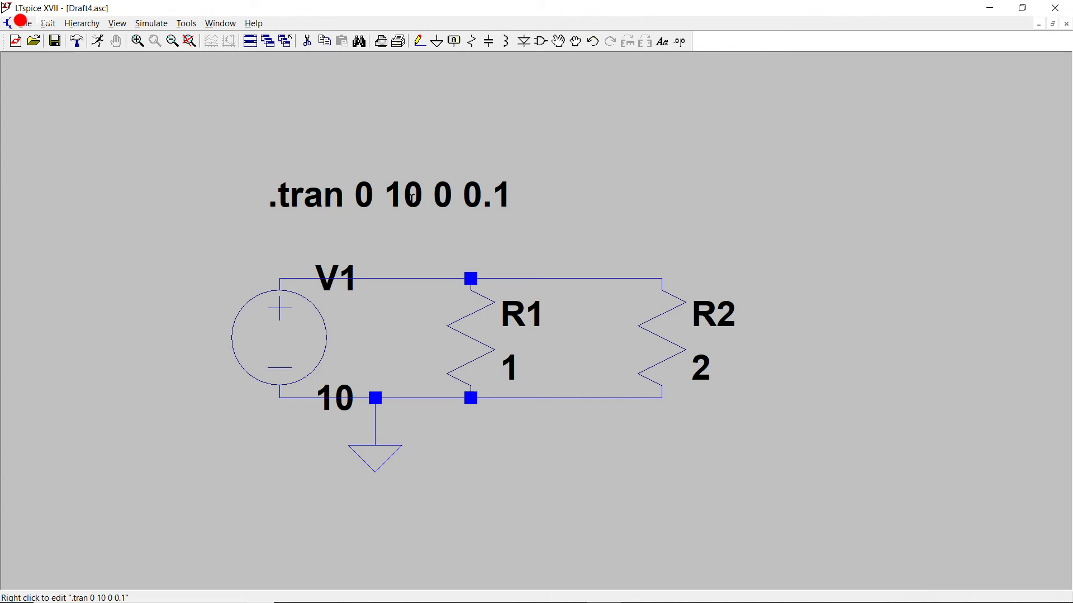
- Run the transient simulation and plot I(R1), I(R2) and the top-node voltage V(n001)
click(99, 41)
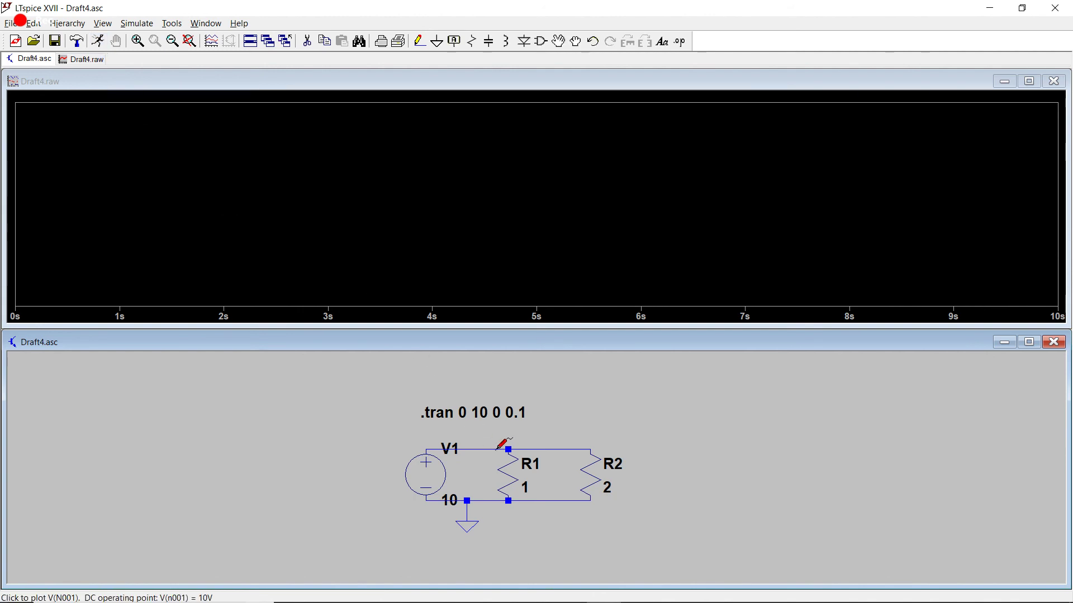
click(507, 470)
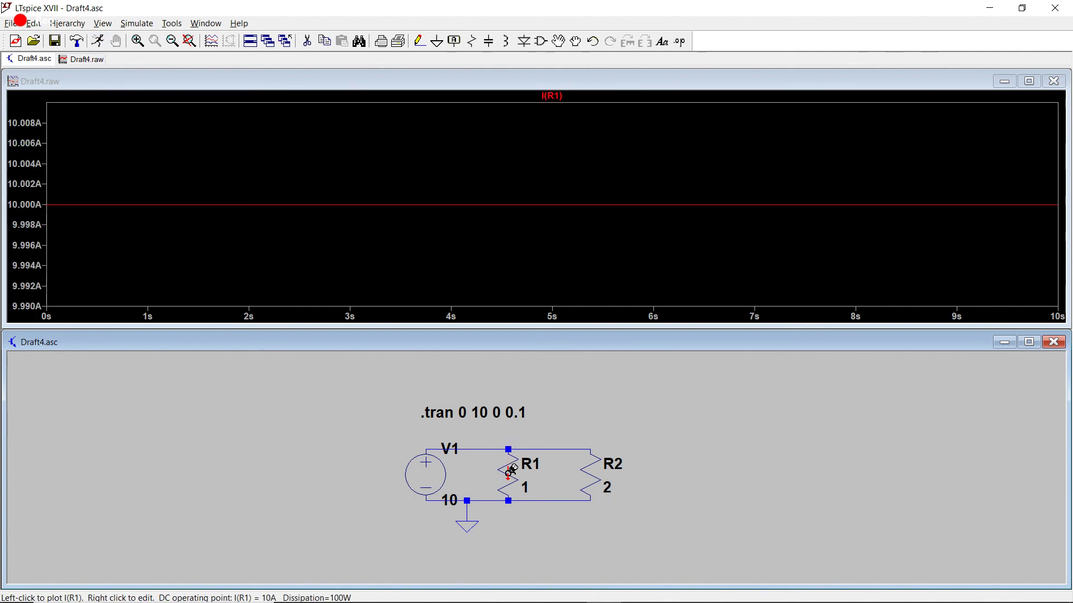
click(591, 473)
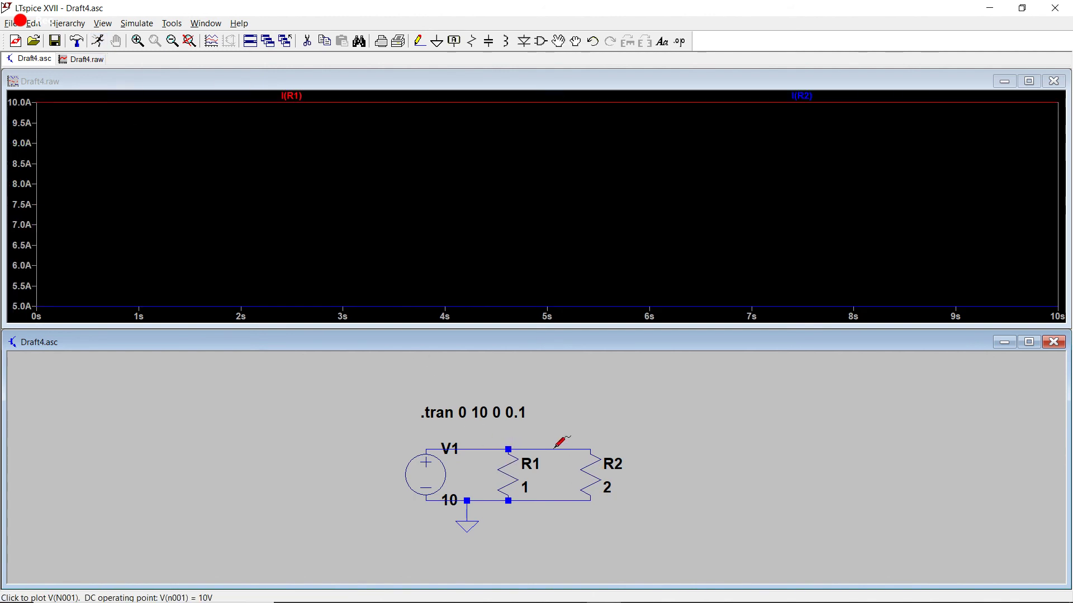
click(553, 450)
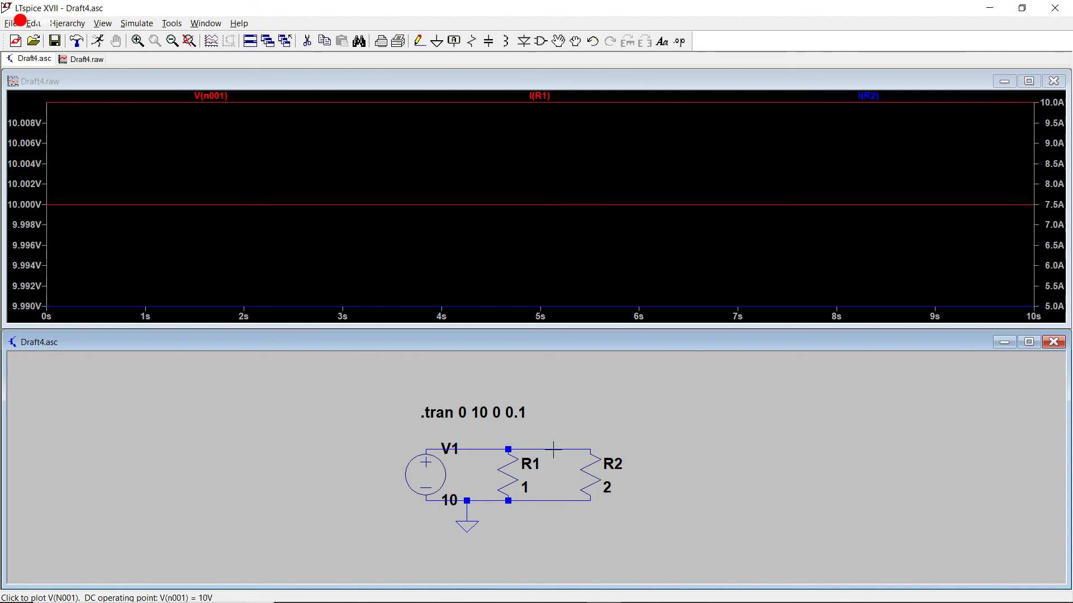